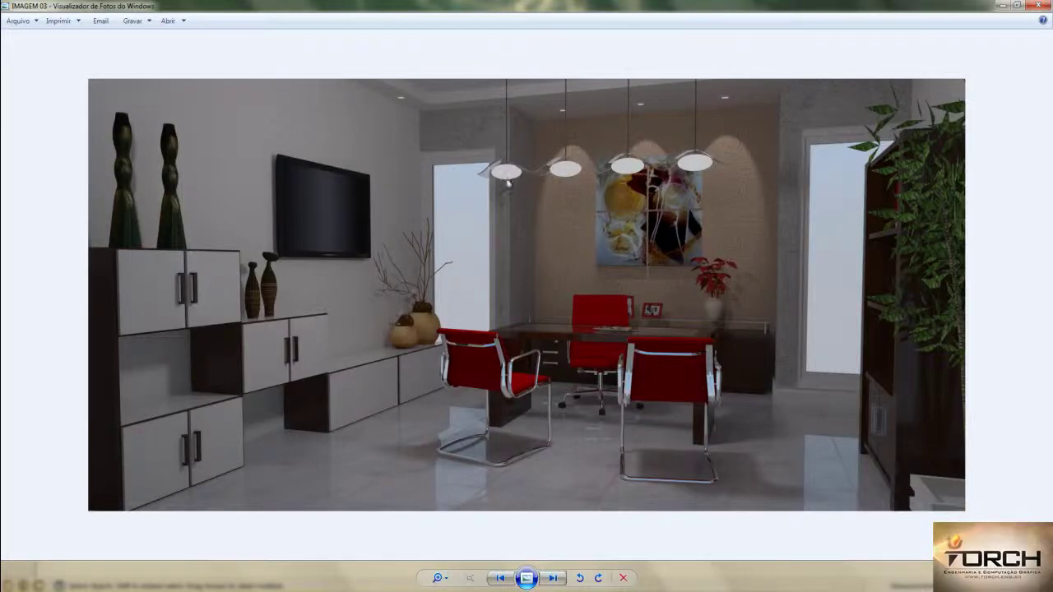
Step: Browse the office renders forward to IMAGEM 02, then return to the room model
{"action": "left_click", "coordinate": [561, 580]}
{"action": "left_click", "coordinate": [562, 580]}
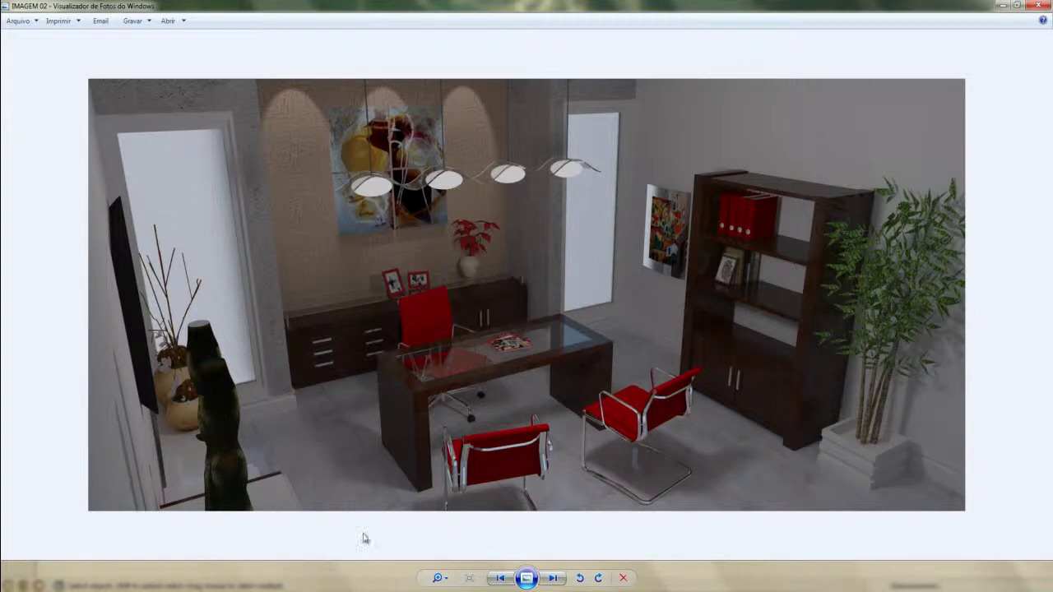
{"action": "key", "text": "alt+Tab"}
Step: Hide the SPOTS and TETO layers, then view the room from an elevated front-left angle
{"action": "middle_click_drag", "start_coordinate": [441, 355], "coordinate": [485, 357]}
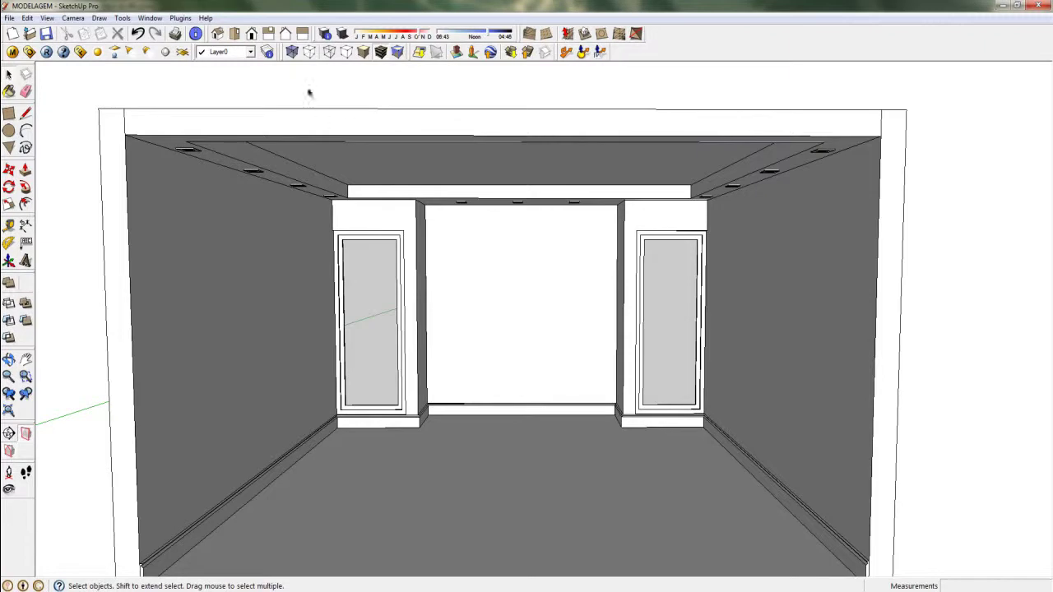
{"action": "left_click", "coordinate": [267, 52]}
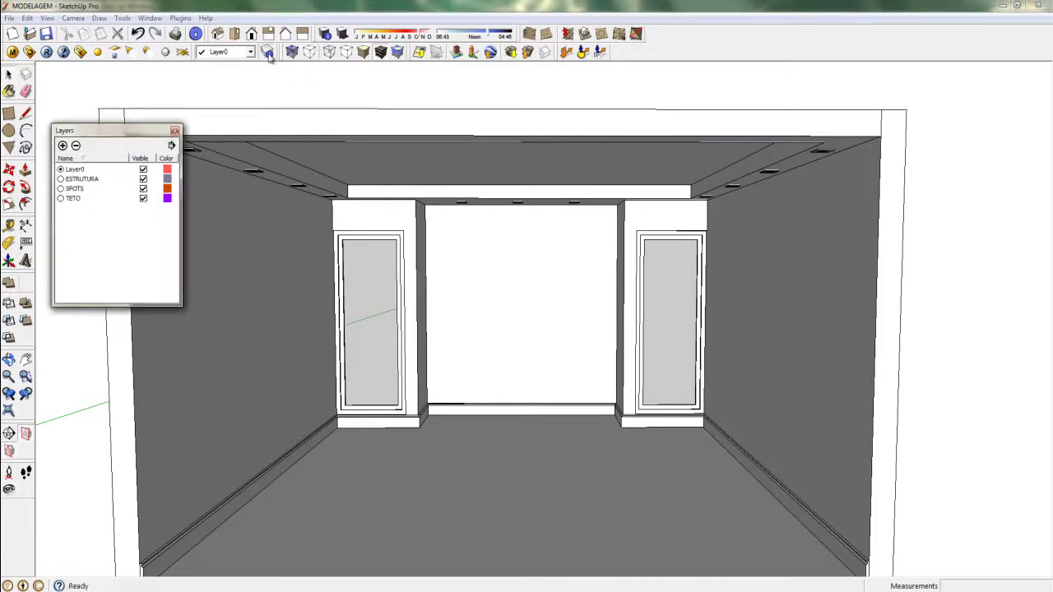
{"action": "left_click", "coordinate": [143, 188]}
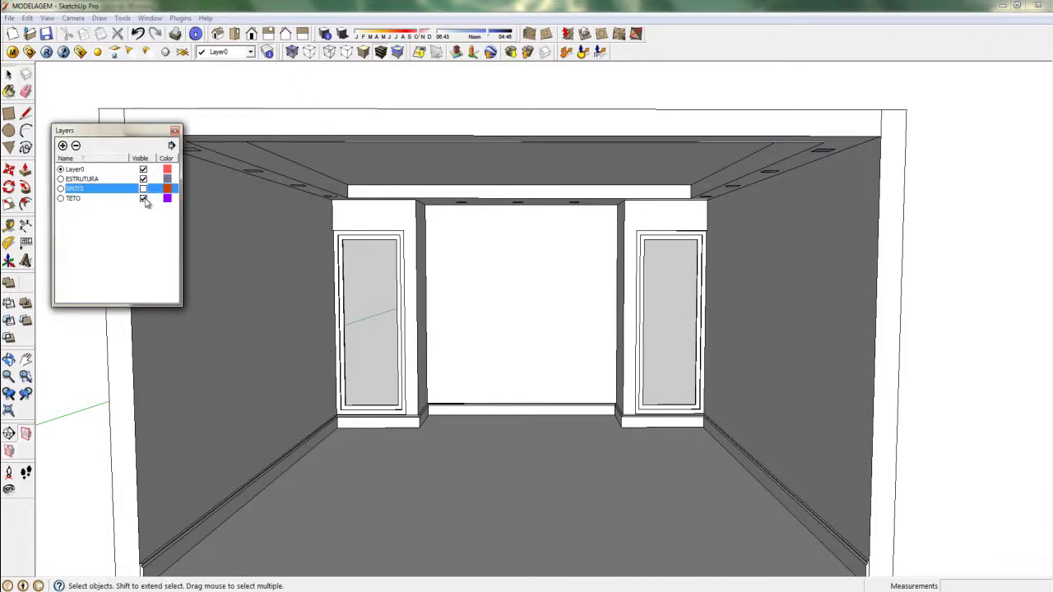
{"action": "left_click", "coordinate": [144, 199]}
{"action": "left_click", "coordinate": [174, 131]}
{"action": "mouse_move", "coordinate": [415, 216]}
{"action": "middle_mouse_down"}
{"action": "mouse_move", "coordinate": [489, 308]}
{"action": "mouse_move", "coordinate": [587, 383]}
{"action": "middle_mouse_up"}
{"action": "scroll", "coordinate": [587, 383], "scroll_direction": "down", "scroll_amount": 3}
{"action": "mouse_move", "coordinate": [616, 425]}
{"action": "middle_mouse_down"}
{"action": "mouse_move", "coordinate": [470, 370]}
{"action": "mouse_move", "coordinate": [460, 390]}
{"action": "middle_mouse_up"}
{"action": "scroll", "coordinate": [367, 374], "scroll_direction": "up", "scroll_amount": 2}
{"action": "scroll", "coordinate": [367, 374], "scroll_direction": "up", "scroll_amount": 3}
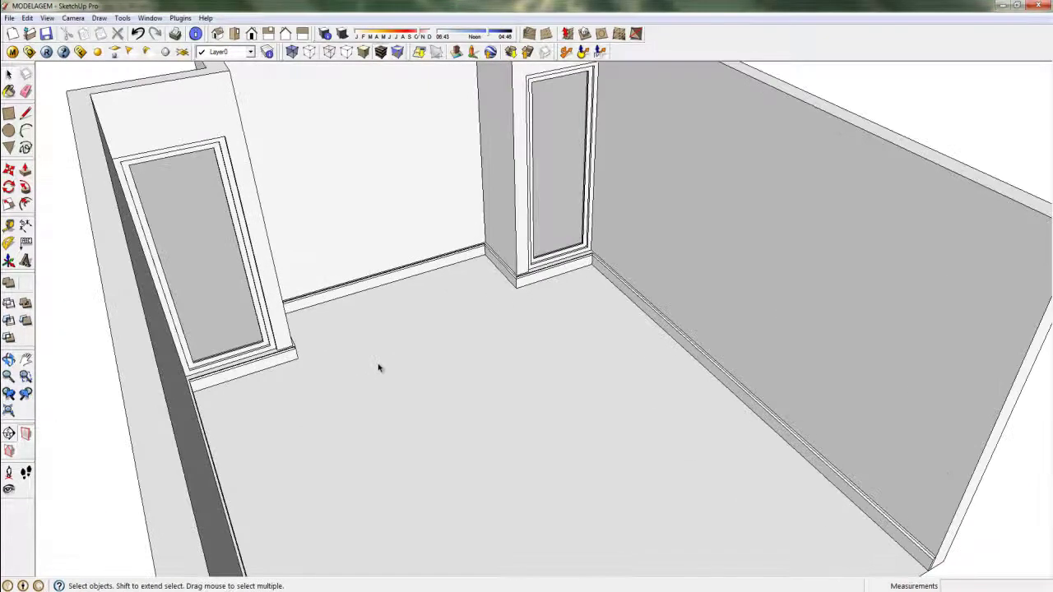
Step: Draw a 1,60 by 0,70 m rectangle on the room's floor
{"action": "left_click", "coordinate": [8, 113]}
{"action": "left_click", "coordinate": [360, 437]}
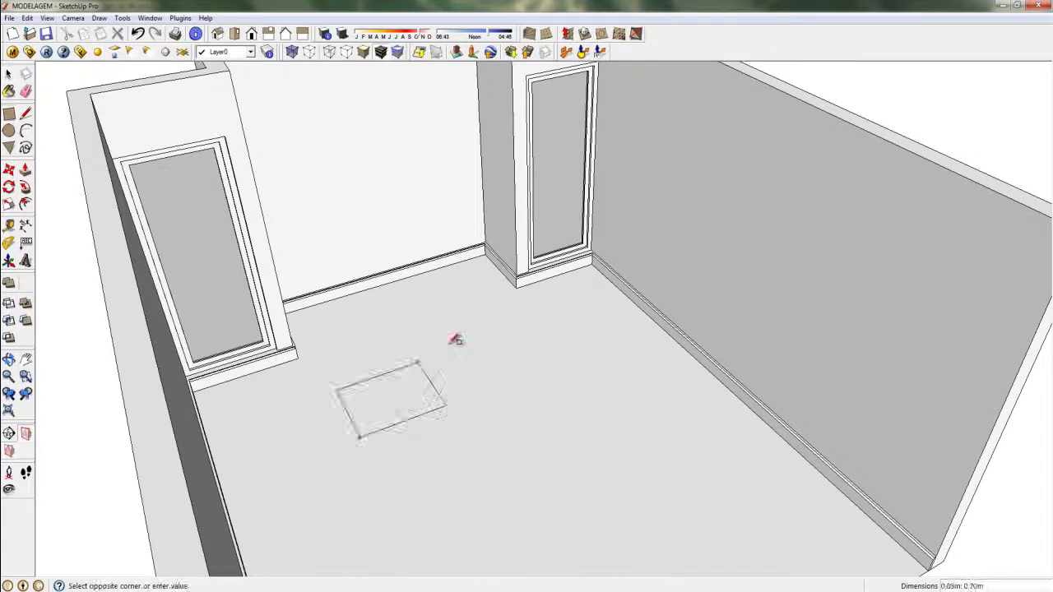
{"action": "type", "text": "1,60"}
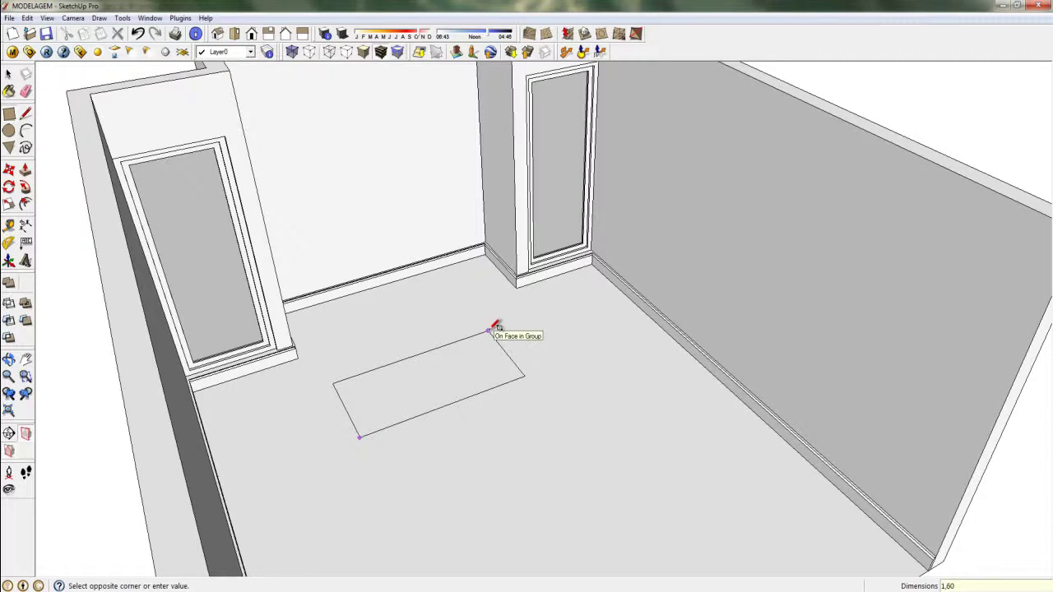
{"action": "type", "text": ","}
{"action": "key", "text": "Return"}
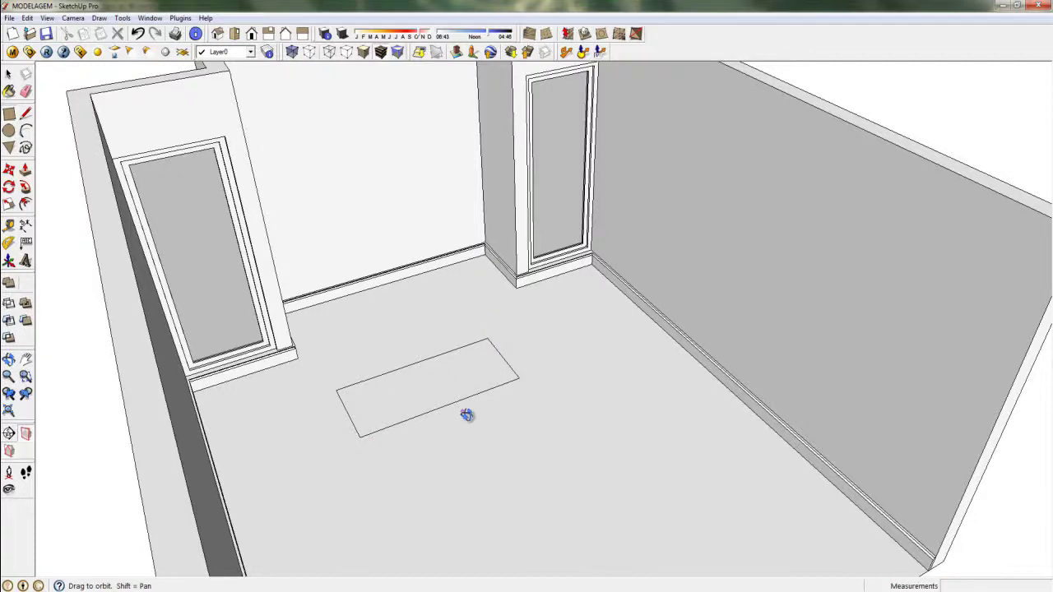
{"action": "middle_click_drag", "start_coordinate": [468, 414], "coordinate": [485, 422]}
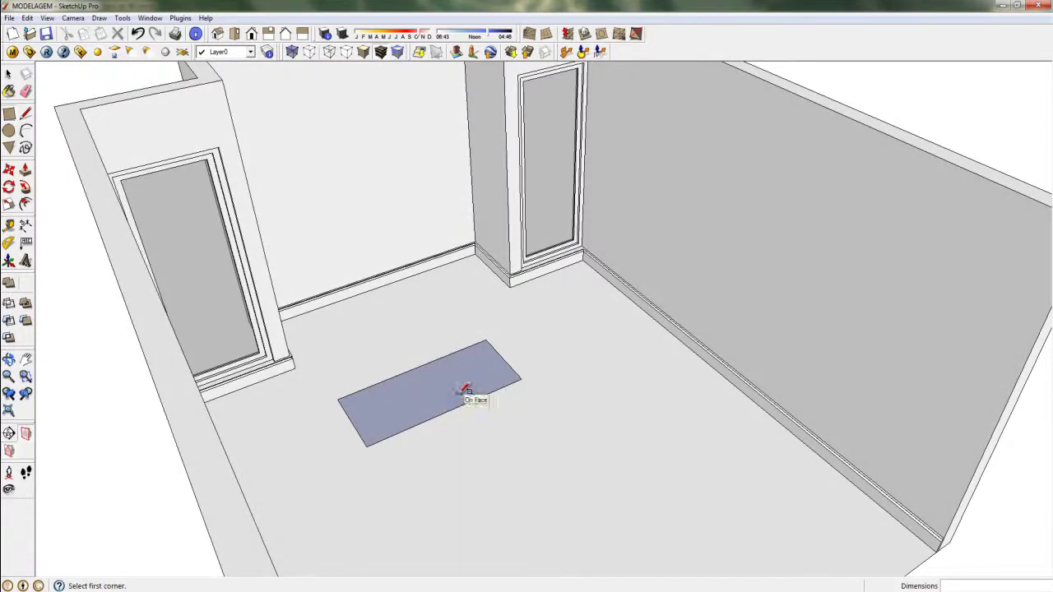
Step: Push/pull the floor rectangle up 0,70 m into a box
{"action": "key", "text": "p"}
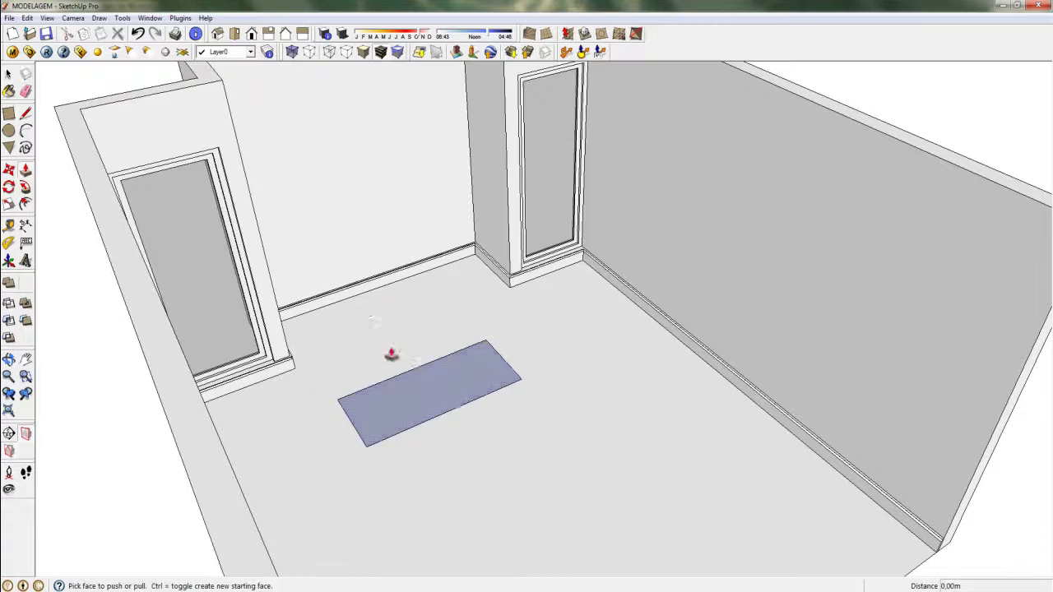
{"action": "left_click_drag", "start_coordinate": [465, 385], "coordinate": [461, 338]}
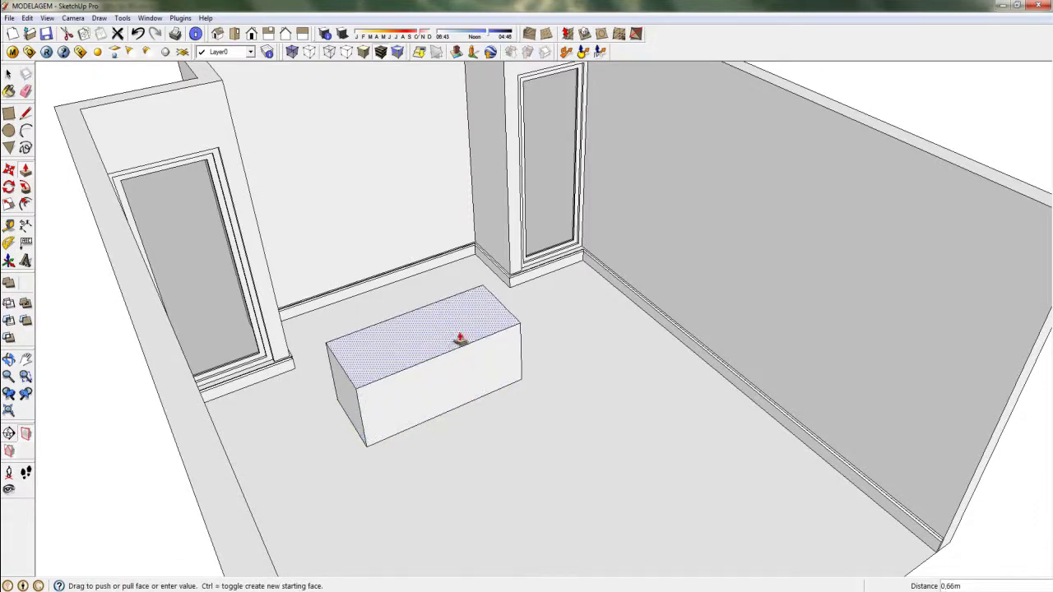
{"action": "key", "text": "Return"}
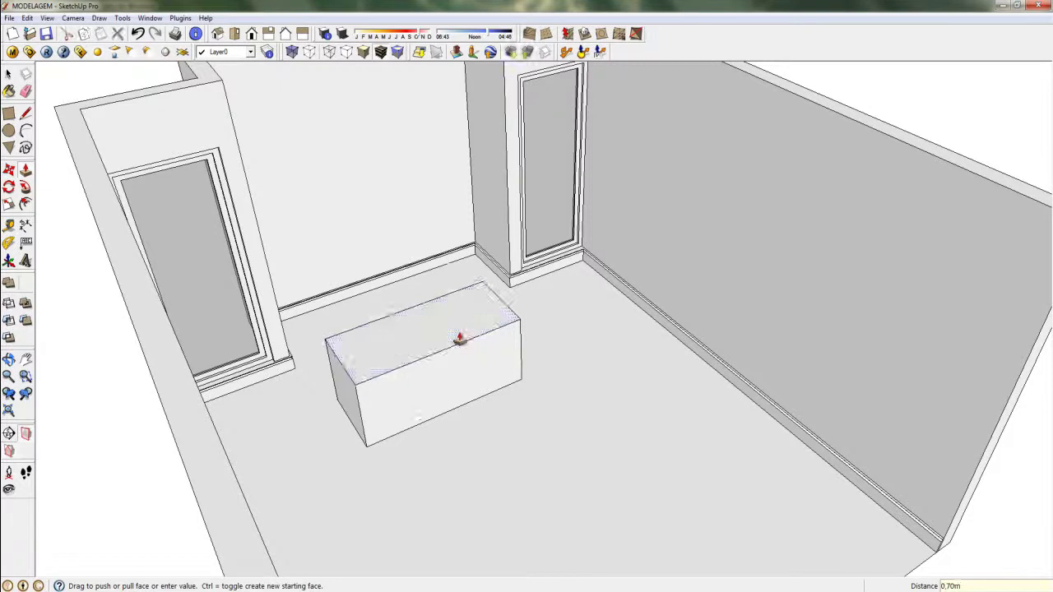
{"action": "mouse_move", "coordinate": [442, 369]}
{"action": "middle_mouse_down"}
{"action": "mouse_move", "coordinate": [458, 353]}
{"action": "mouse_move", "coordinate": [416, 404]}
{"action": "middle_mouse_up"}
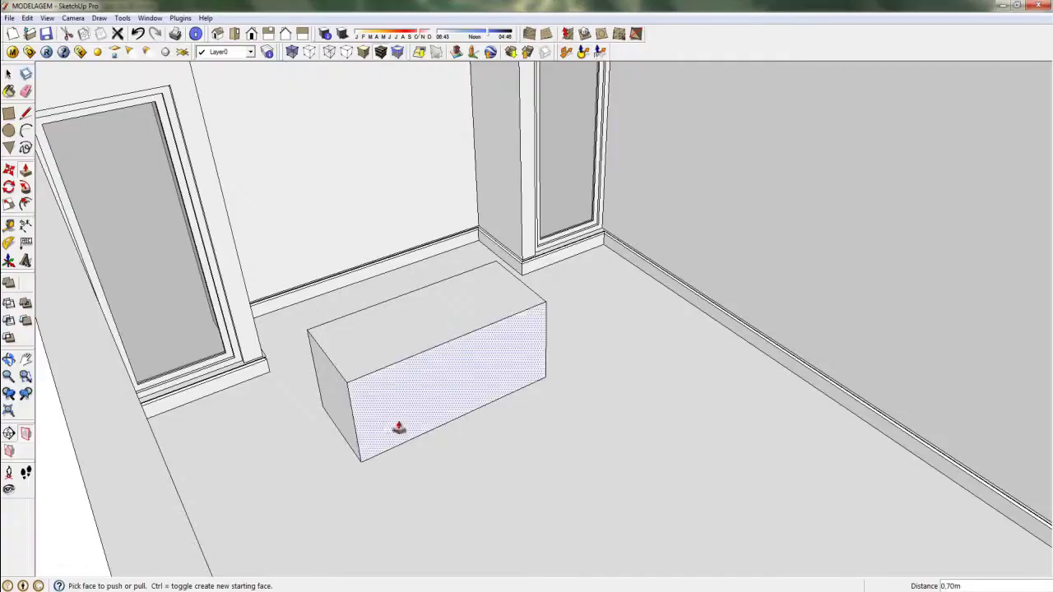
Step: Place guides 0,10 in from the box's left and right edges and below its top front edge
{"action": "middle_click_drag", "start_coordinate": [399, 427], "coordinate": [392, 406]}
{"action": "scroll", "coordinate": [392, 406], "scroll_direction": "up", "scroll_amount": 2}
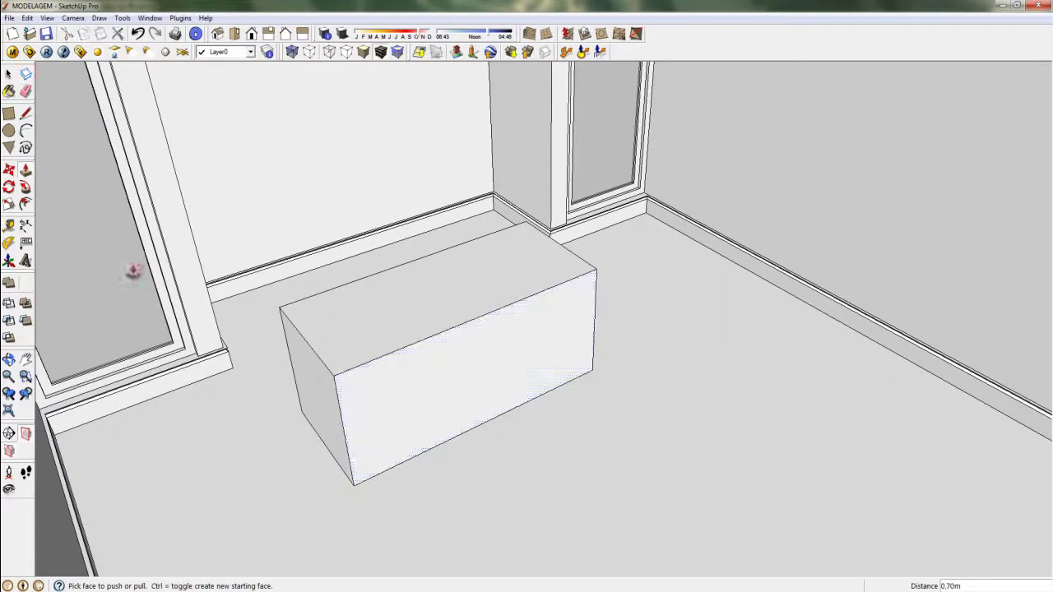
{"action": "key", "text": "t"}
{"action": "left_click", "coordinate": [348, 444]}
{"action": "type", "text": "10"}
{"action": "key", "text": "Return"}
{"action": "left_click", "coordinate": [593, 318]}
{"action": "type", "text": "0.10"}
{"action": "key", "text": "Return"}
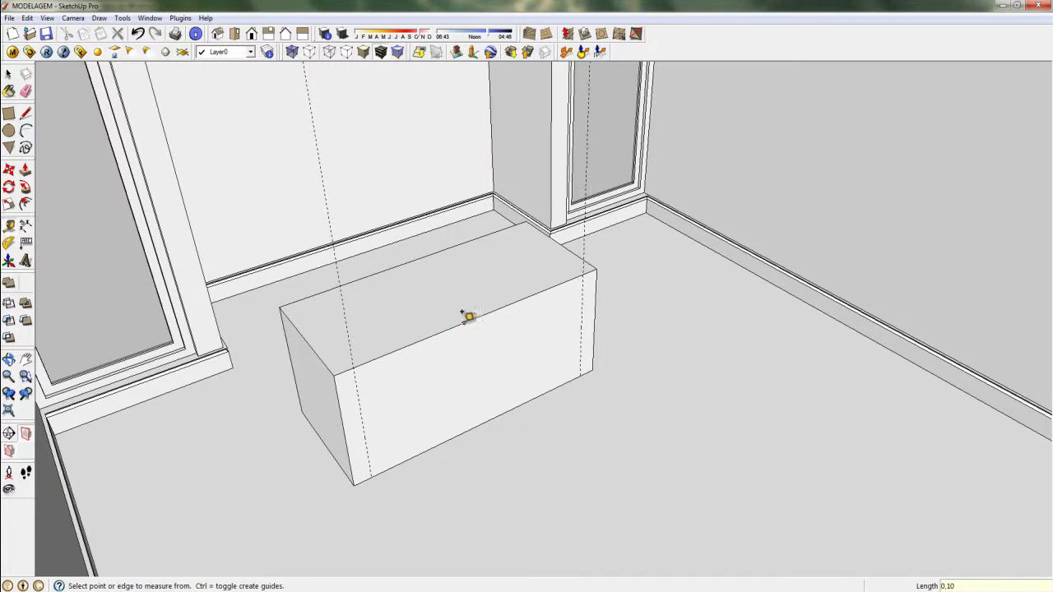
{"action": "left_click", "coordinate": [463, 323]}
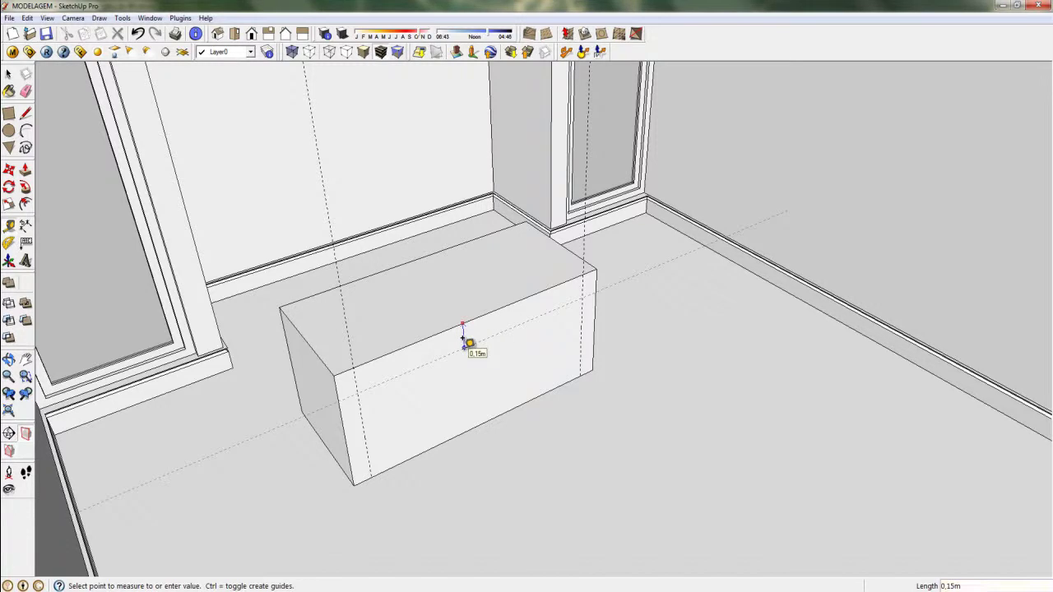
{"action": "left_click", "coordinate": [465, 339]}
Step: Draw a rectangle on the box's front face and push it through, leaving a U-shaped frame
{"action": "key", "text": "d"}
{"action": "left_click", "coordinate": [355, 376]}
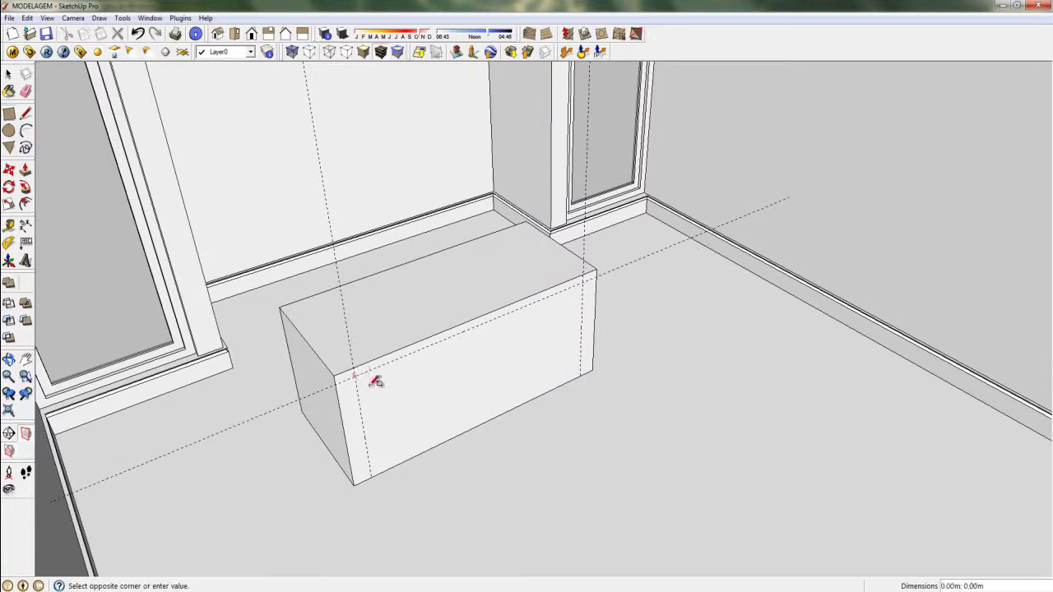
{"action": "left_click", "coordinate": [587, 375]}
{"action": "middle_click_drag", "start_coordinate": [540, 404], "coordinate": [482, 338]}
{"action": "key", "text": "p"}
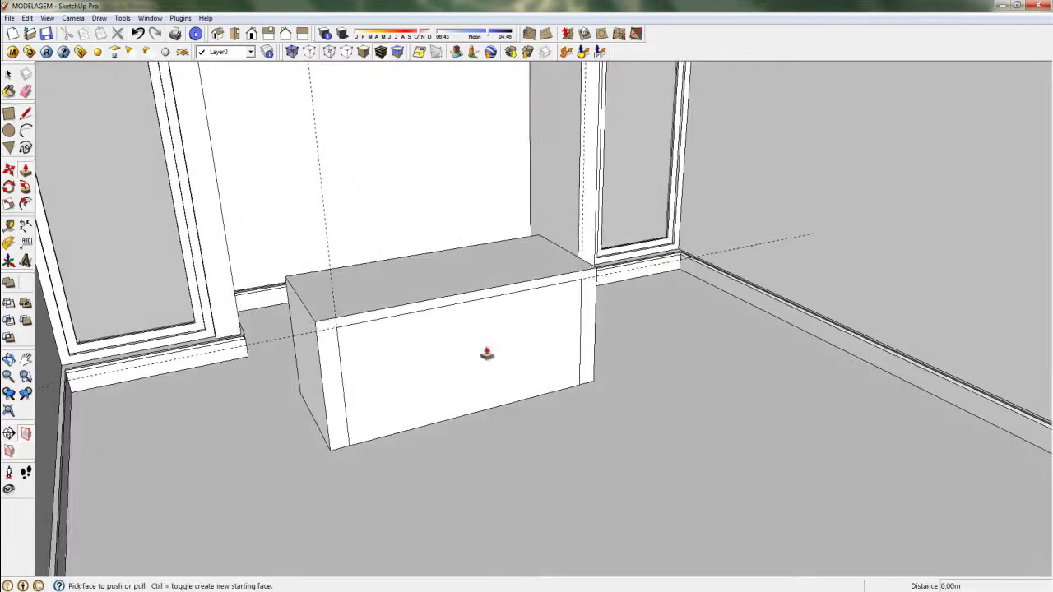
{"action": "left_click_drag", "start_coordinate": [463, 364], "coordinate": [387, 340]}
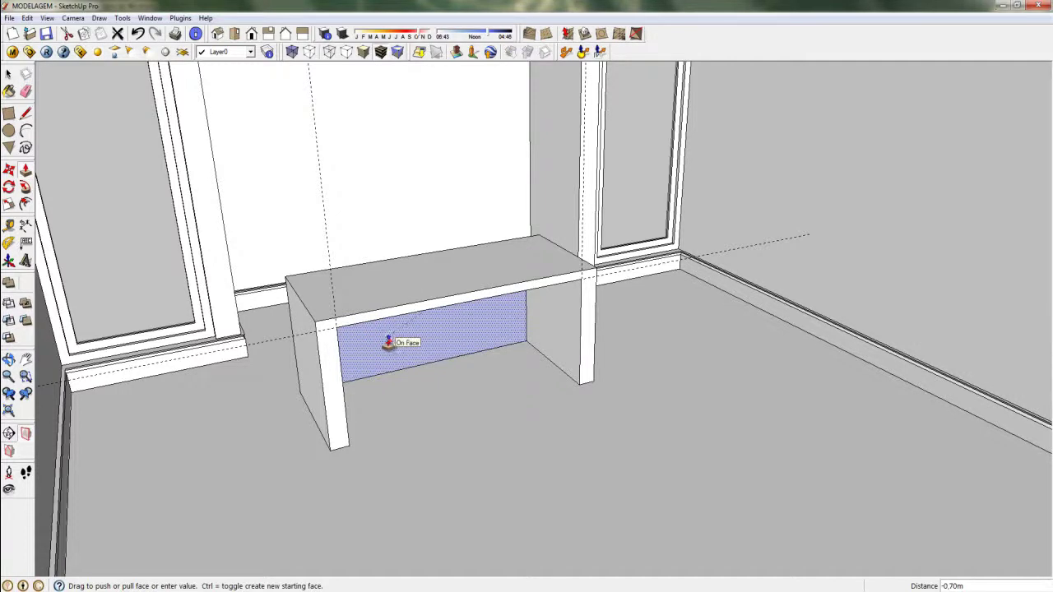
{"action": "left_click_drag", "start_coordinate": [388, 340], "coordinate": [388, 339]}
{"action": "mouse_move", "coordinate": [474, 355]}
{"action": "middle_mouse_down"}
{"action": "mouse_move", "coordinate": [684, 435]}
{"action": "mouse_move", "coordinate": [272, 430]}
{"action": "mouse_move", "coordinate": [271, 381]}
{"action": "mouse_move", "coordinate": [460, 447]}
{"action": "middle_mouse_up"}
Step: Delete the leftover guide lines from the frame
{"action": "key", "text": "space"}
{"action": "left_click", "coordinate": [627, 278]}
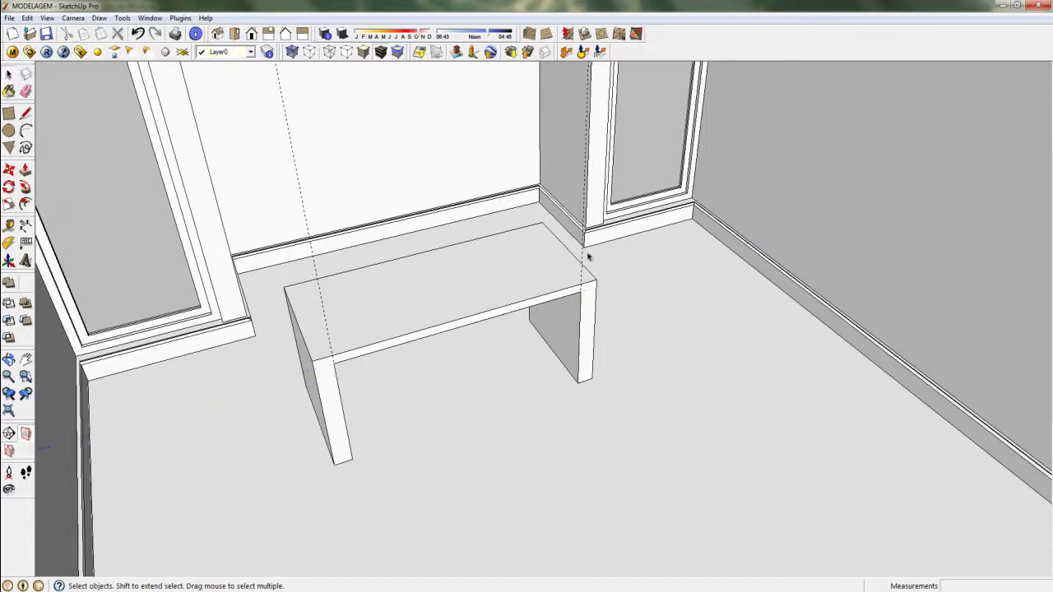
{"action": "key", "text": "Delete"}
{"action": "key", "text": "Delete"}
{"action": "left_click", "coordinate": [321, 298]}
{"action": "key", "text": "Delete"}
{"action": "mouse_move", "coordinate": [371, 320]}
{"action": "middle_mouse_down"}
{"action": "mouse_move", "coordinate": [381, 336]}
{"action": "mouse_move", "coordinate": [419, 309]}
{"action": "middle_mouse_up"}
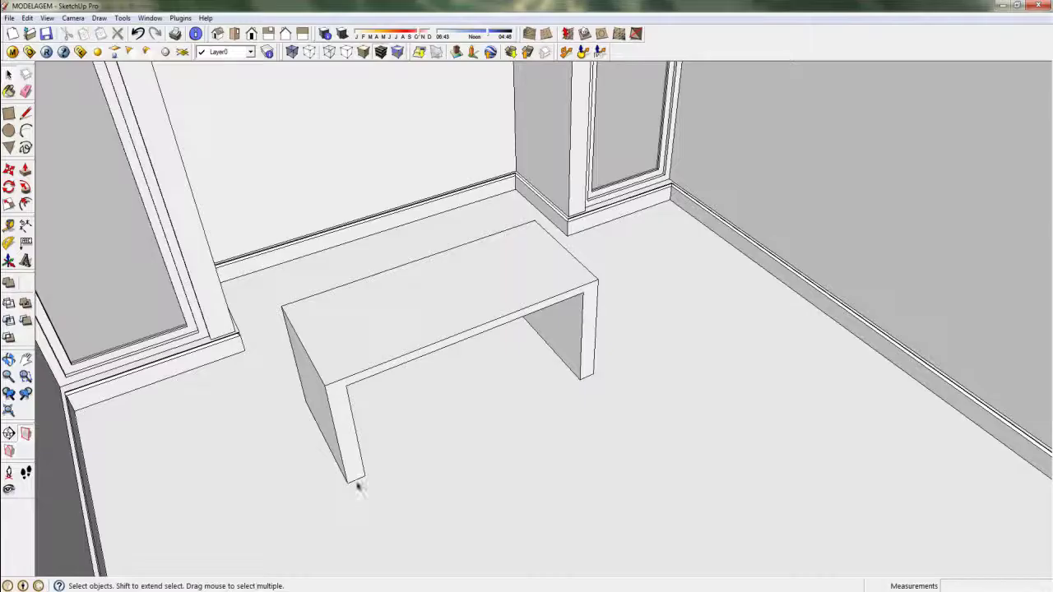
Step: Offset the bench-top outline inward to a 0,11 m rim and push the inner face through
{"action": "mouse_move", "coordinate": [357, 482]}
{"action": "middle_mouse_down"}
{"action": "mouse_move", "coordinate": [426, 381]}
{"action": "mouse_move", "coordinate": [370, 329]}
{"action": "middle_mouse_up"}
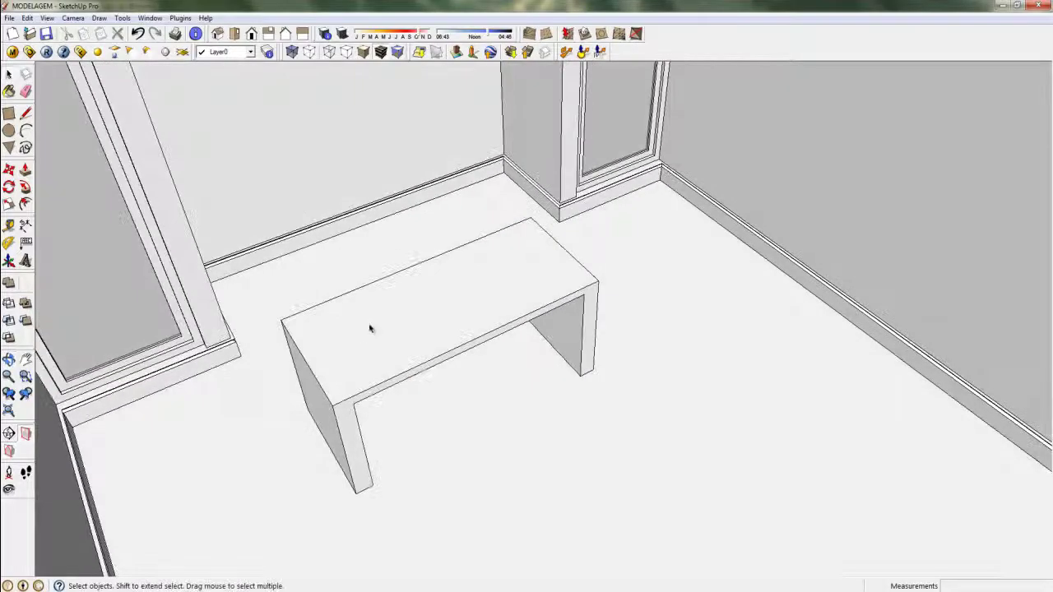
{"action": "left_click", "coordinate": [25, 203]}
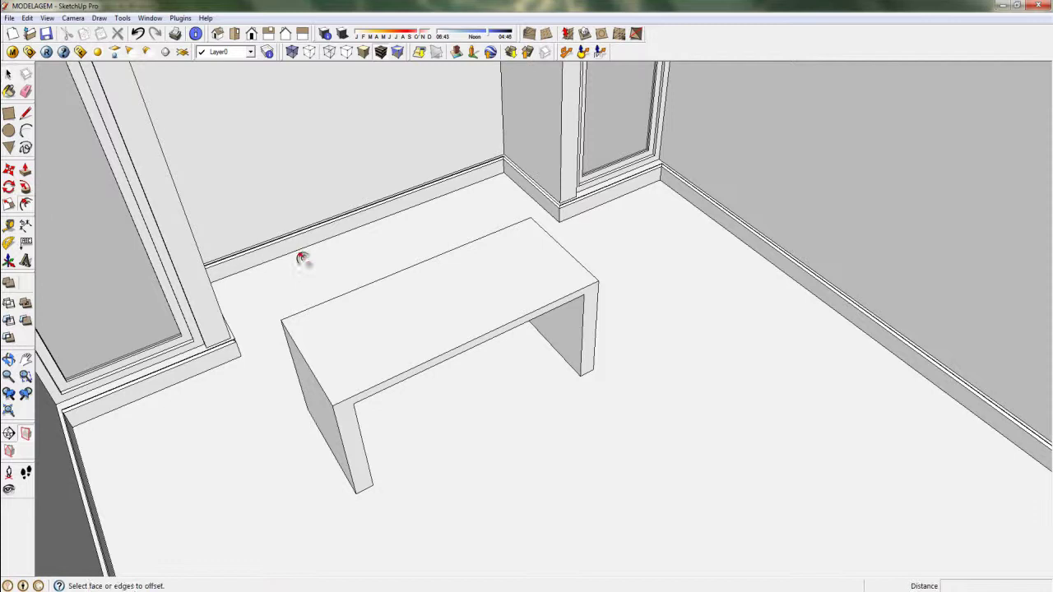
{"action": "left_click", "coordinate": [382, 282]}
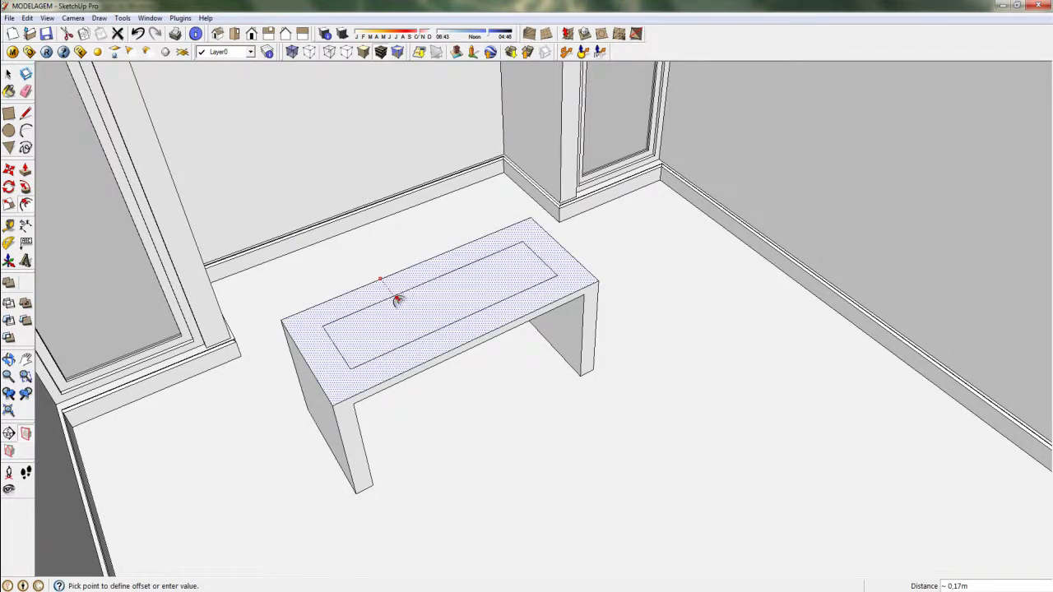
{"action": "type", "text": "0.11"}
{"action": "left_click", "coordinate": [397, 299]}
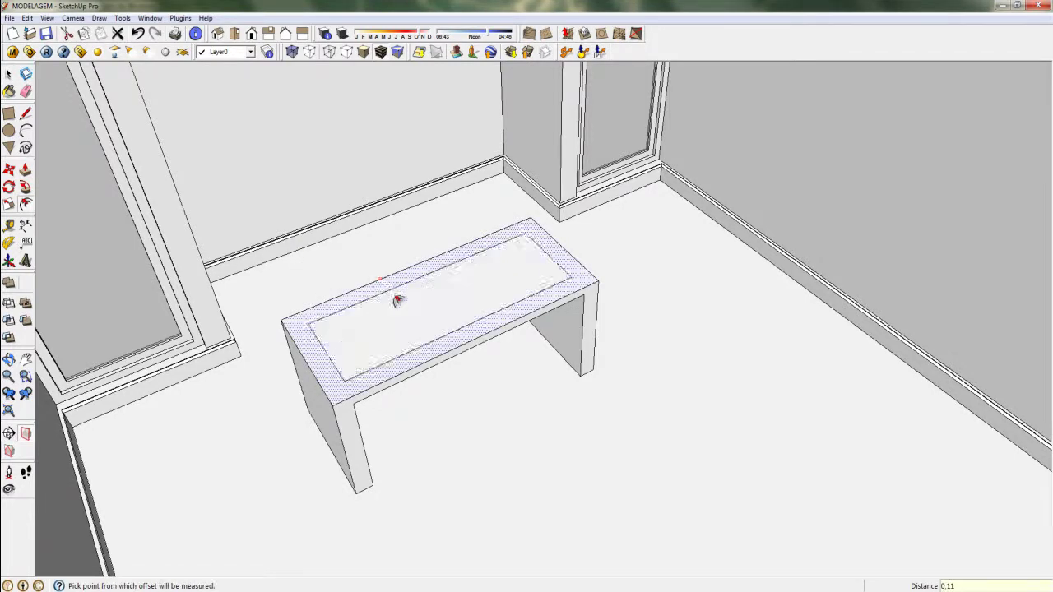
{"action": "key", "text": "p"}
{"action": "left_click_drag", "start_coordinate": [414, 311], "coordinate": [408, 332]}
{"action": "mouse_move", "coordinate": [585, 301]}
{"action": "middle_mouse_down"}
{"action": "mouse_move", "coordinate": [525, 329]}
{"action": "mouse_move", "coordinate": [518, 298]}
{"action": "middle_mouse_up"}
{"action": "key", "text": "space"}
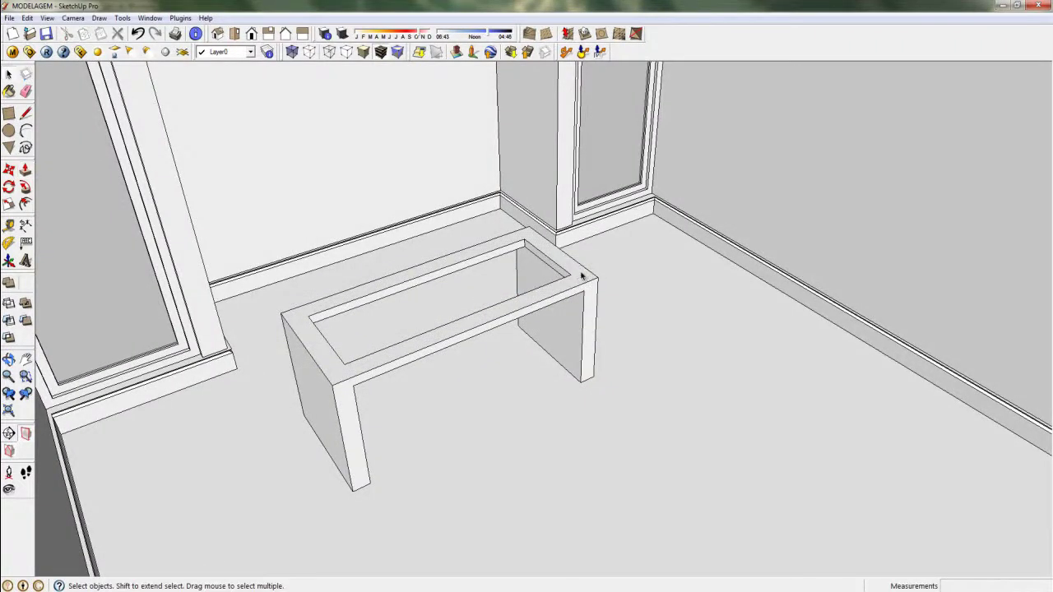
Step: Make the entire desk frame a group
{"action": "triple_click", "coordinate": [581, 276]}
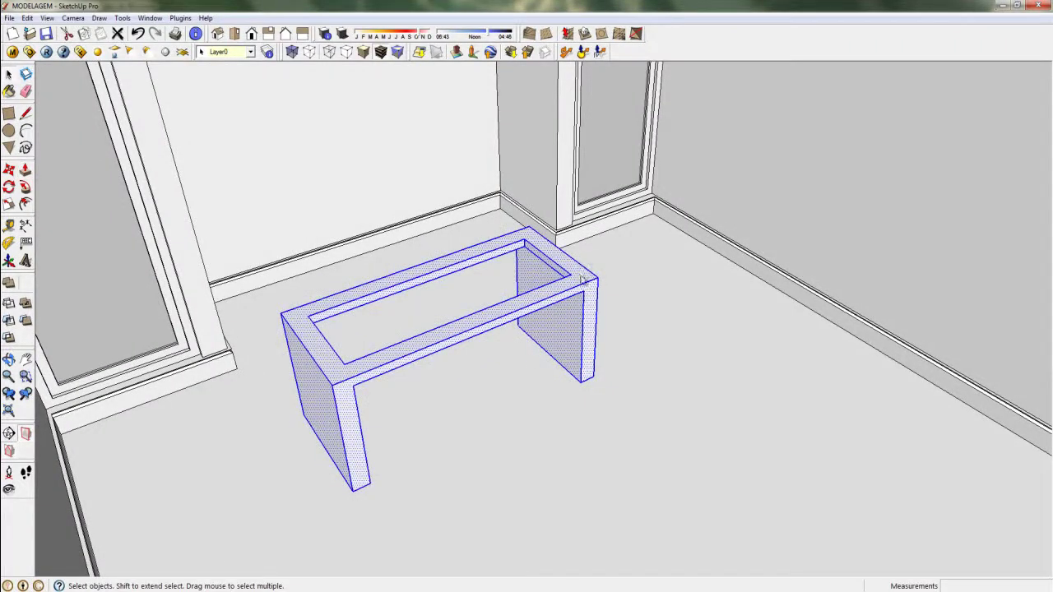
{"action": "right_click", "coordinate": [581, 280]}
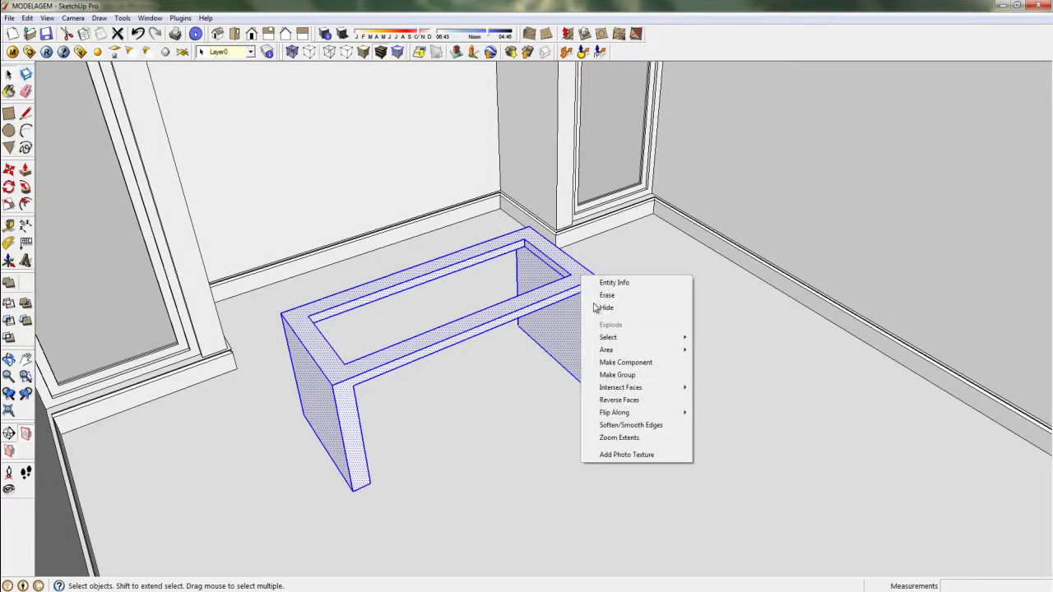
{"action": "left_click", "coordinate": [618, 375]}
{"action": "left_click", "coordinate": [574, 427]}
Step: Draw a rectangle across the top opening as a panel set slightly down inside the rim
{"action": "key", "text": "r"}
{"action": "left_click", "coordinate": [309, 317]}
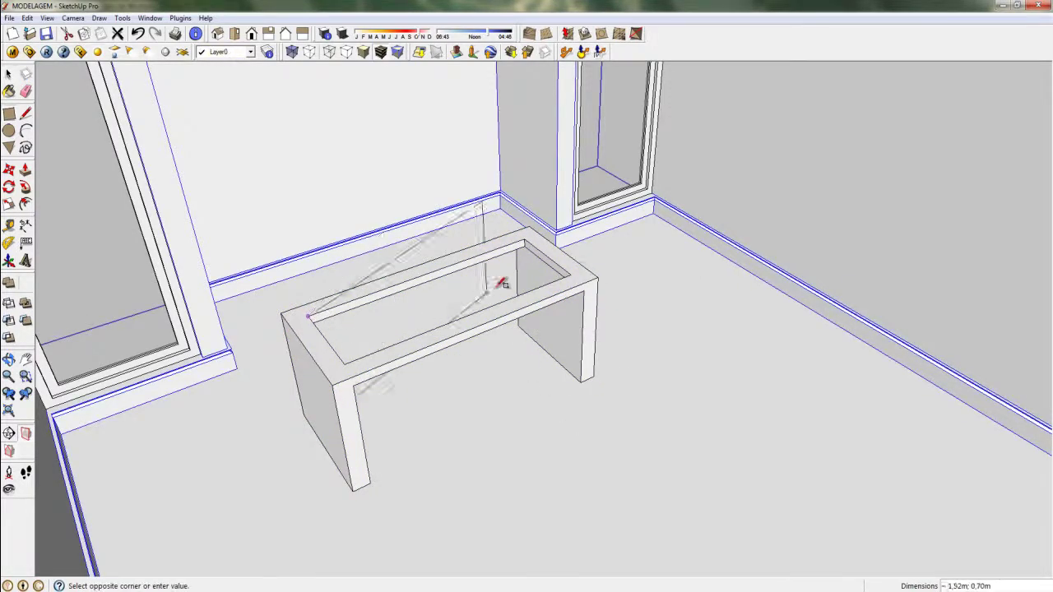
{"action": "left_click", "coordinate": [571, 274]}
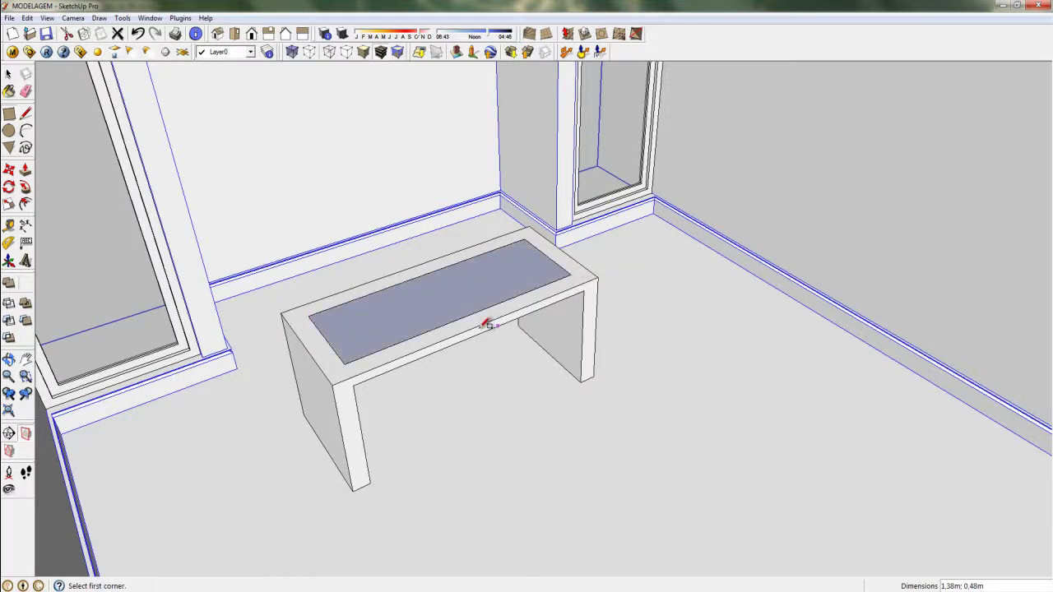
{"action": "key", "text": "p"}
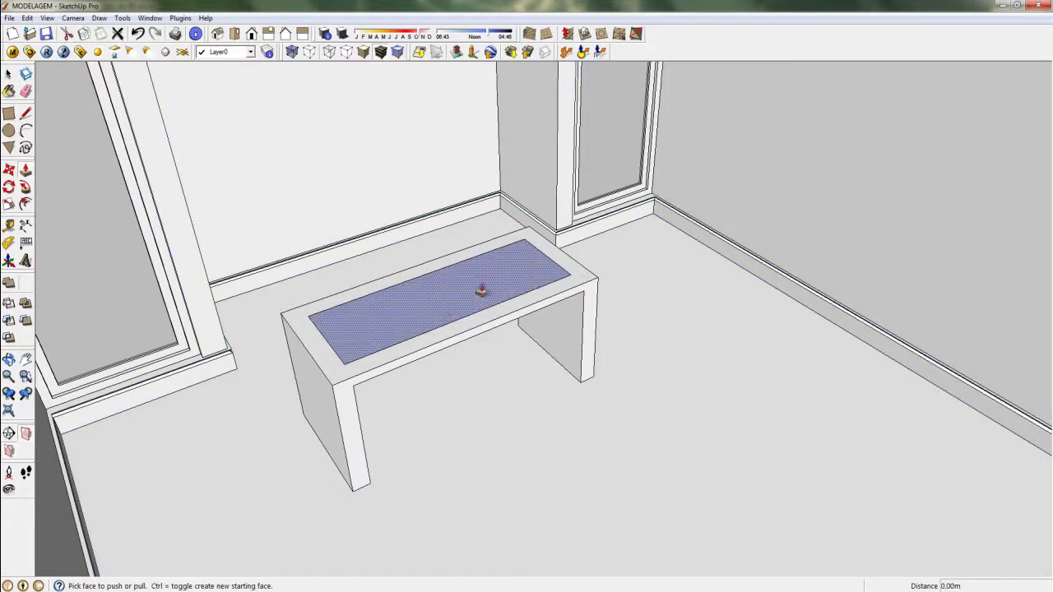
{"action": "left_click", "coordinate": [417, 314]}
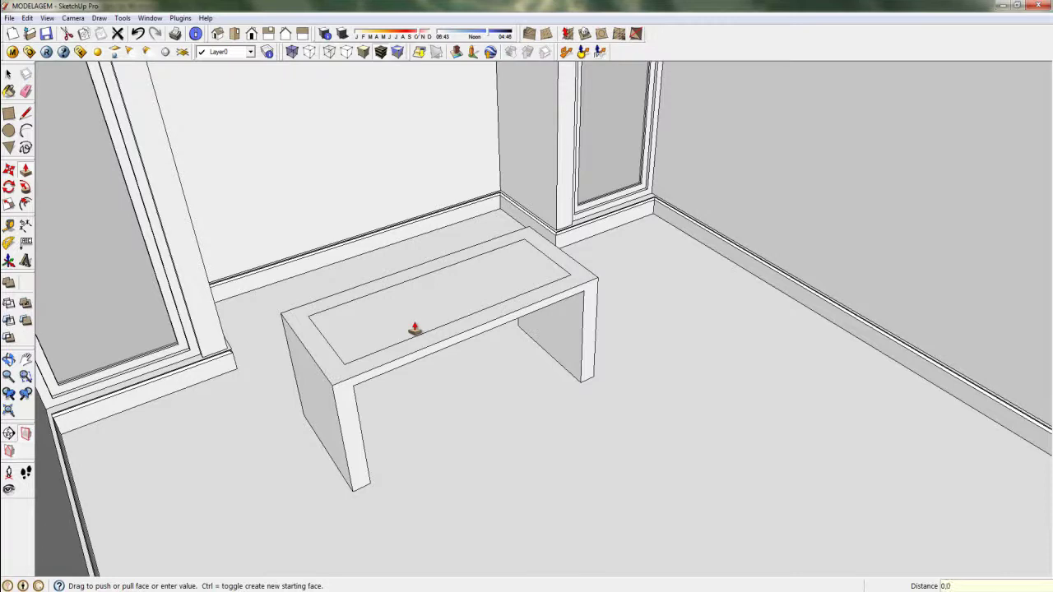
{"action": "key", "text": "space"}
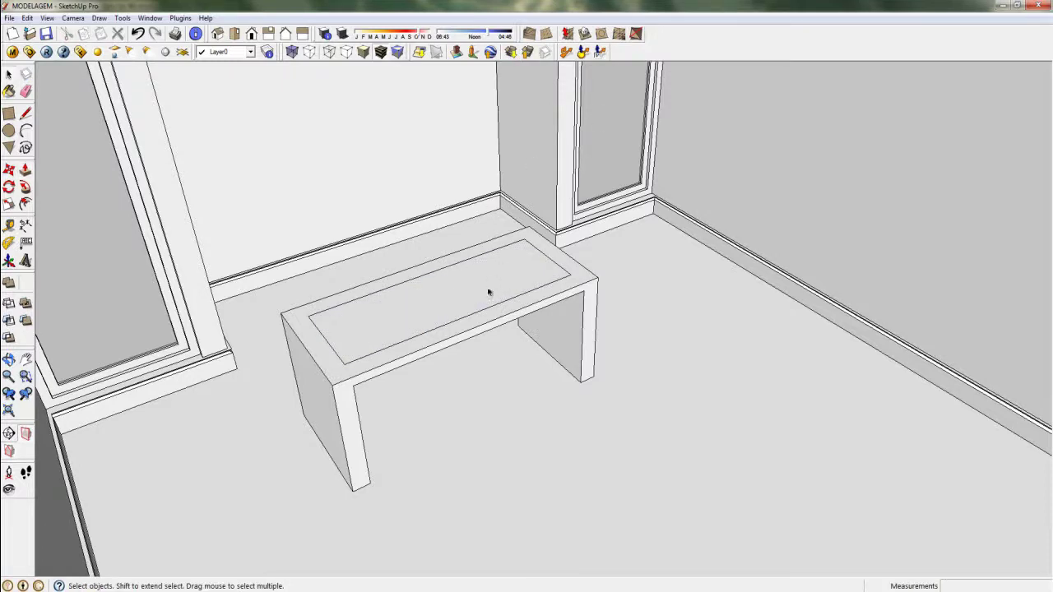
{"action": "mouse_move", "coordinate": [436, 314]}
{"action": "middle_mouse_down"}
{"action": "mouse_move", "coordinate": [411, 315]}
{"action": "mouse_move", "coordinate": [461, 345]}
{"action": "middle_mouse_up"}
Step: Make the inset top panel its own group
{"action": "left_click", "coordinate": [409, 312]}
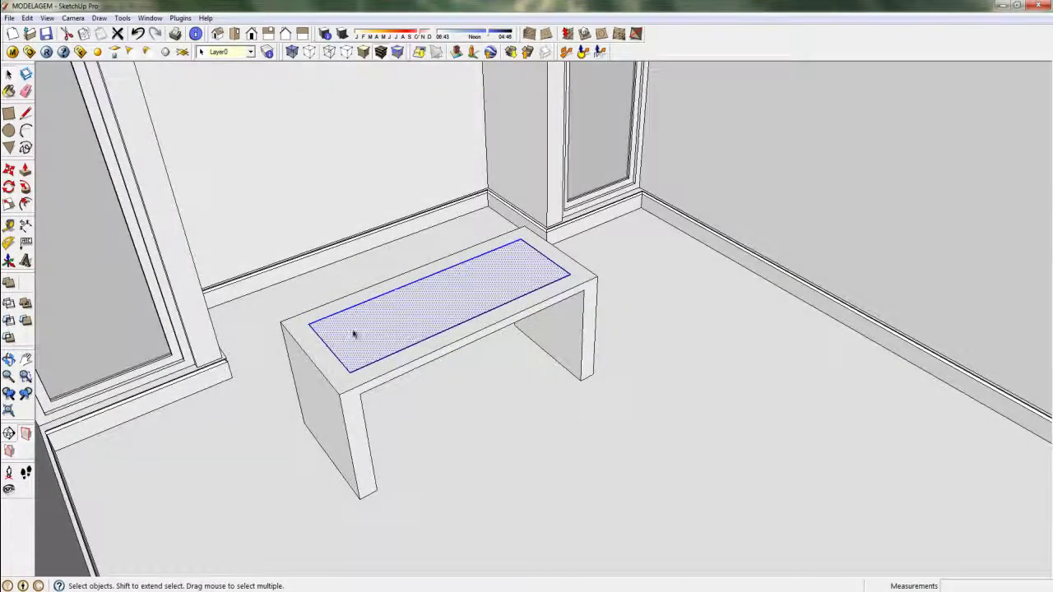
{"action": "scroll", "coordinate": [355, 333], "scroll_direction": "up", "scroll_amount": 2}
{"action": "right_click", "coordinate": [368, 324]}
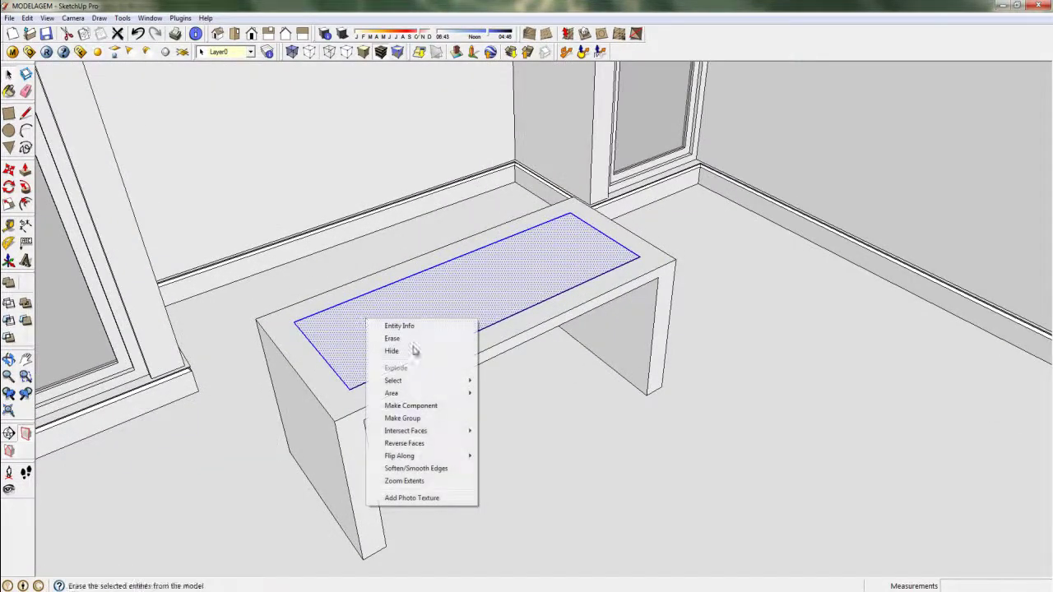
{"action": "left_click", "coordinate": [428, 416]}
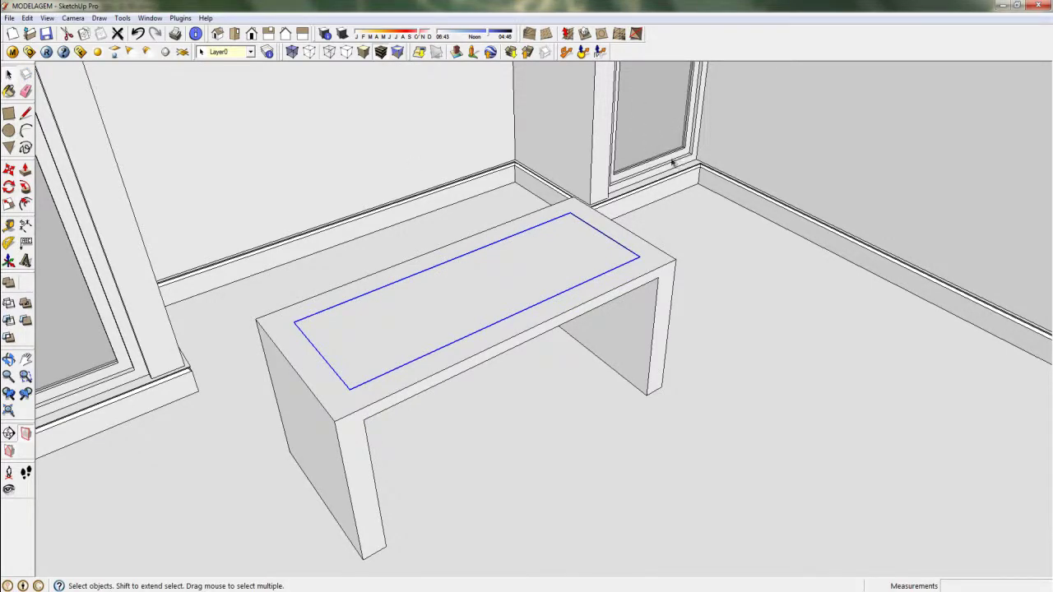
Step: Paint the top panel with the Translucent_Glass_Block_Dark material
{"action": "left_click", "coordinate": [9, 90]}
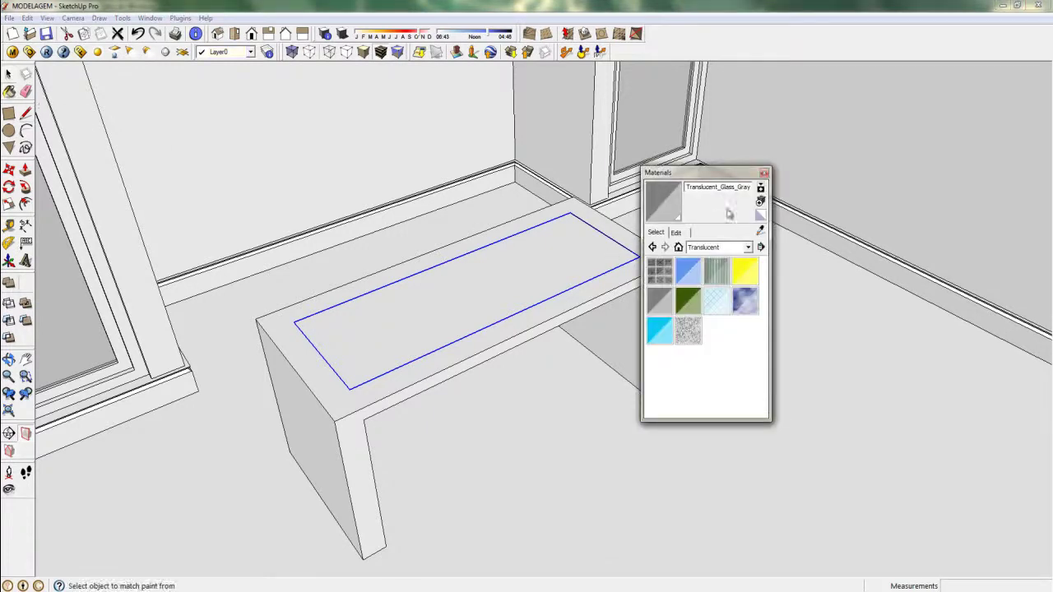
{"action": "left_click", "coordinate": [486, 288]}
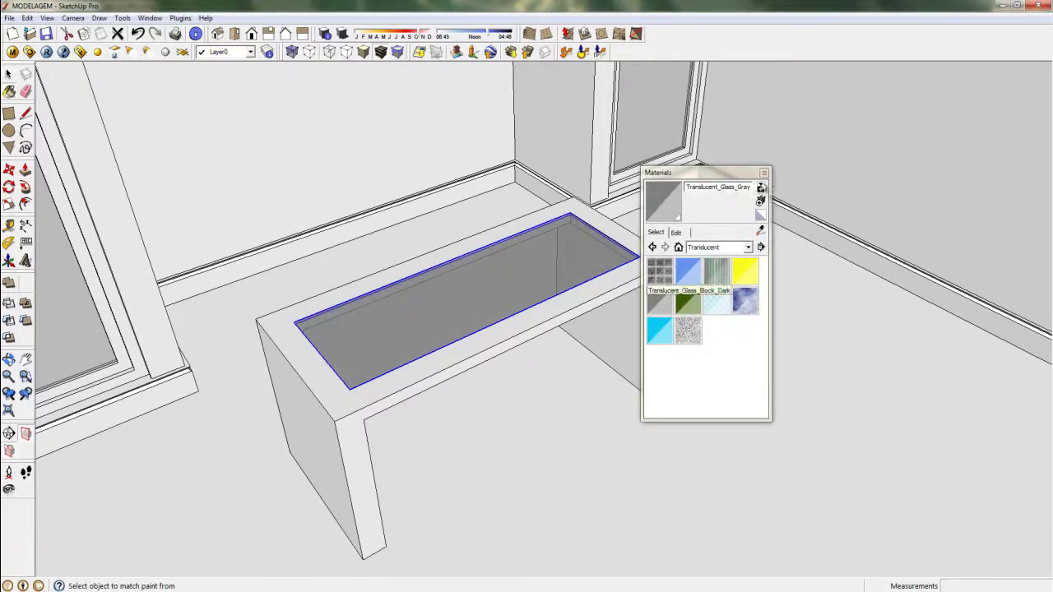
{"action": "left_click", "coordinate": [764, 173]}
{"action": "key", "text": "space"}
{"action": "left_click", "coordinate": [578, 310]}
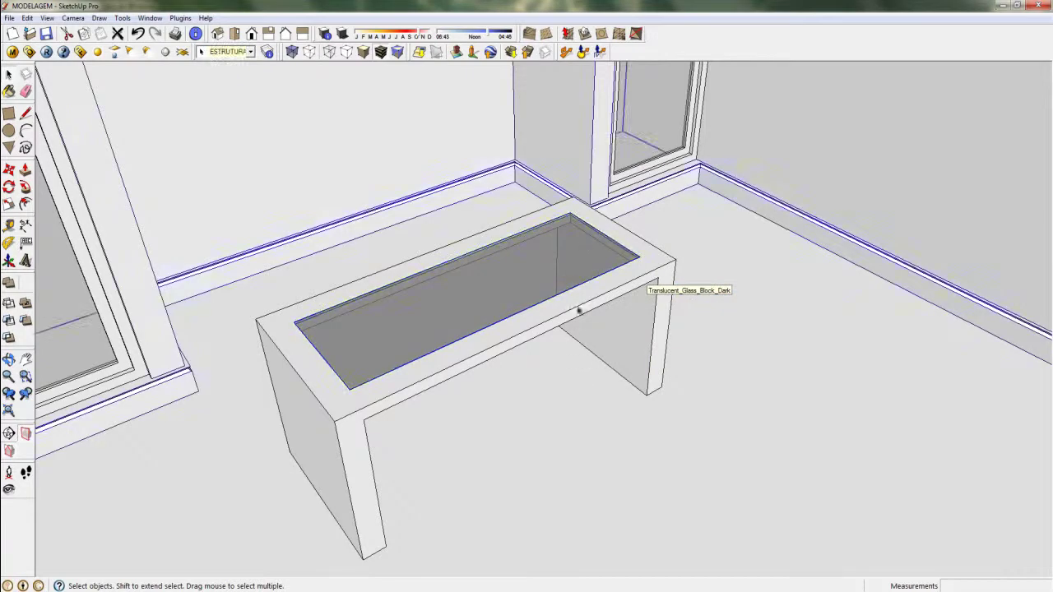
{"action": "scroll", "coordinate": [586, 269], "scroll_direction": "down", "scroll_amount": 2}
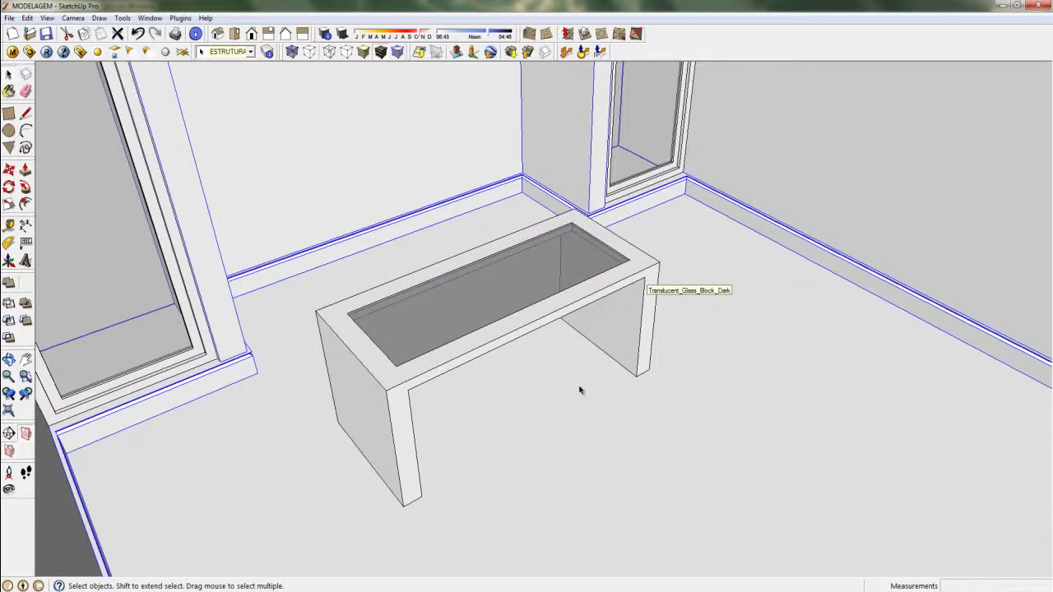